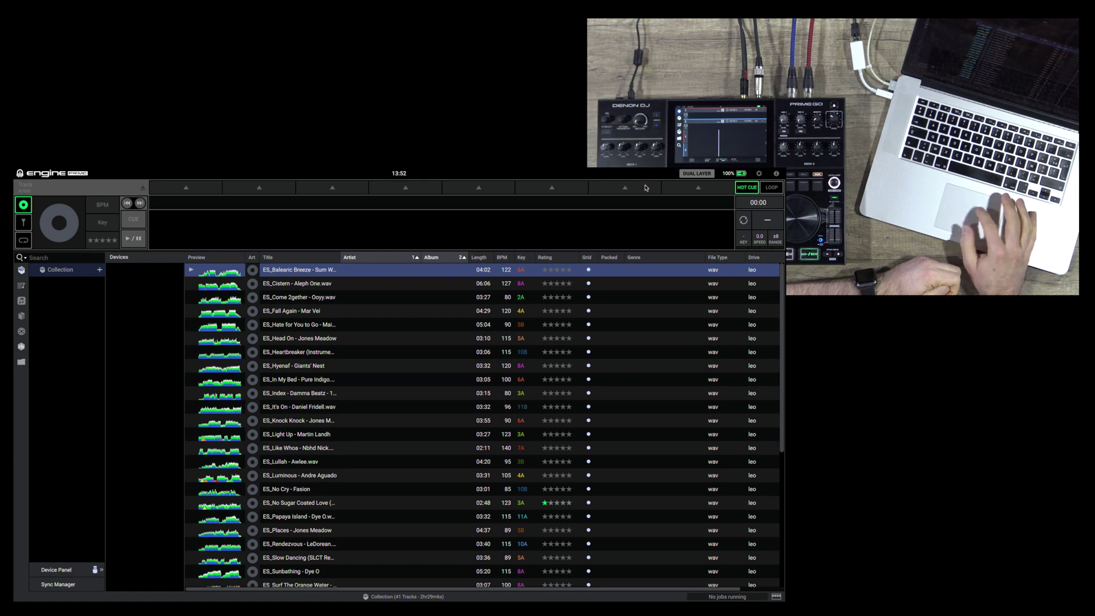
Step: Review the library preferences, including the analysis and third-party library integration options
left_click(761, 174)
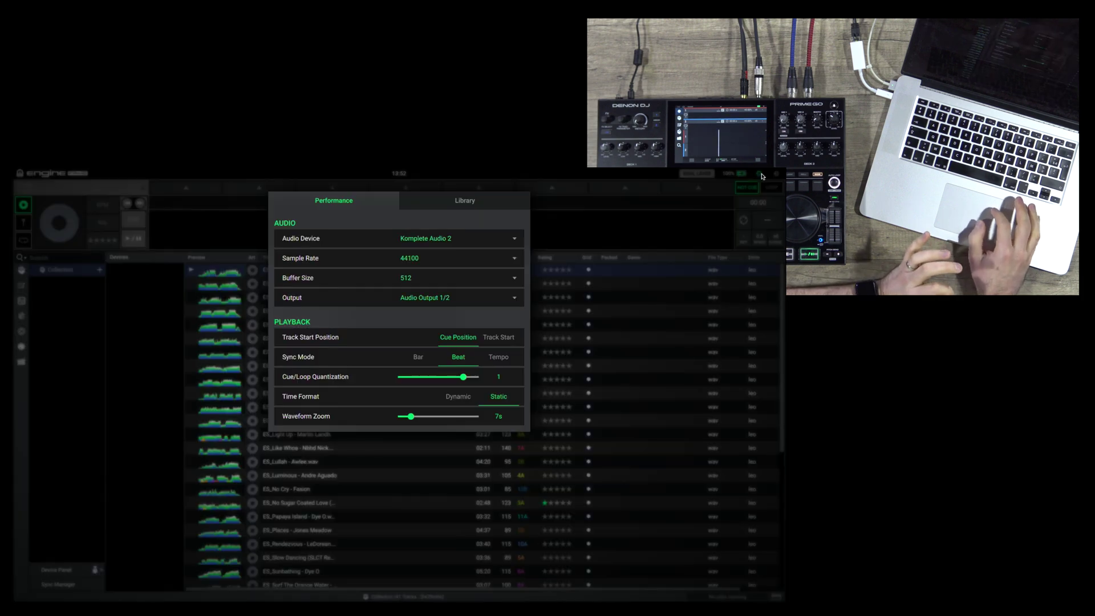
left_click(454, 205)
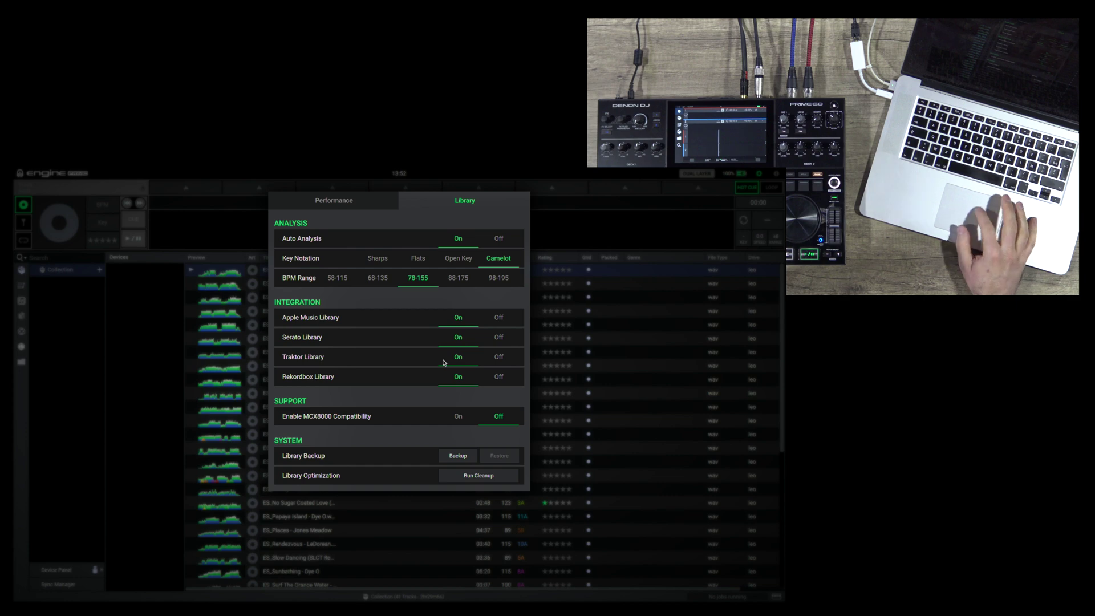
left_click(247, 367)
Step: Show the computer's file locations and select Volumes
left_click(21, 362)
left_click(35, 284)
left_click(35, 284)
left_click(34, 284)
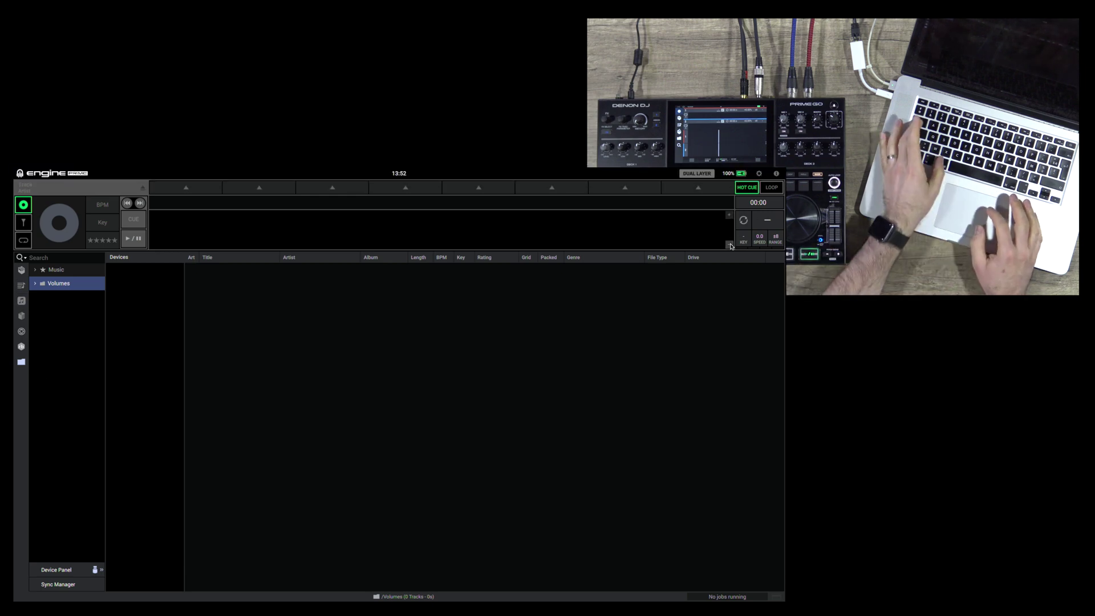
Step: Switch to Finder, select ES_Come 2gether - Ooyy.wav in the DemosMac folder, and return to Engine Prime
key("super+Tab")
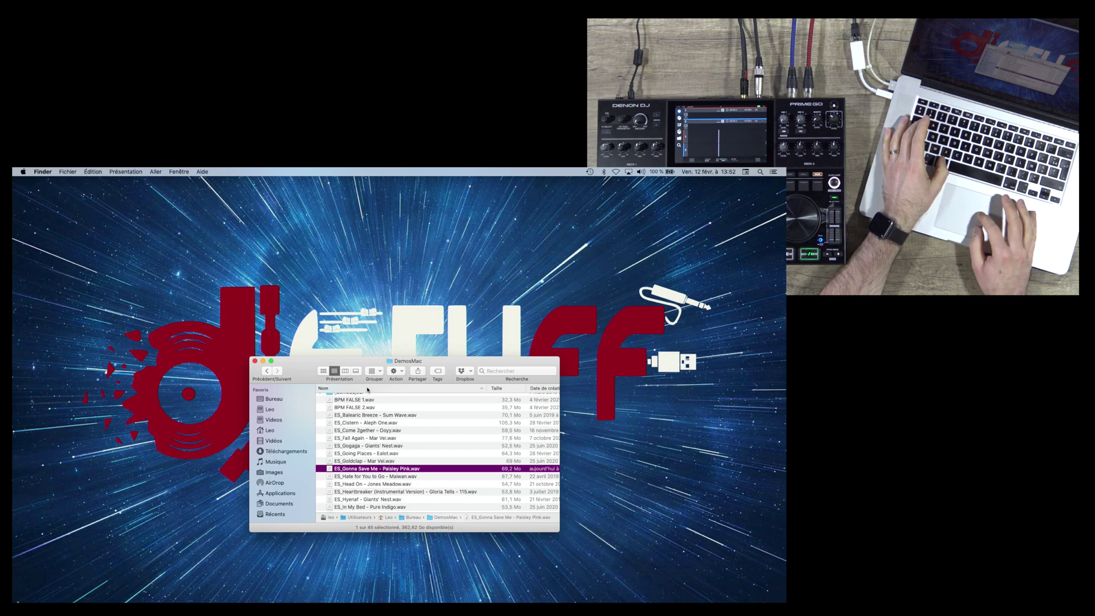
left_click(367, 430)
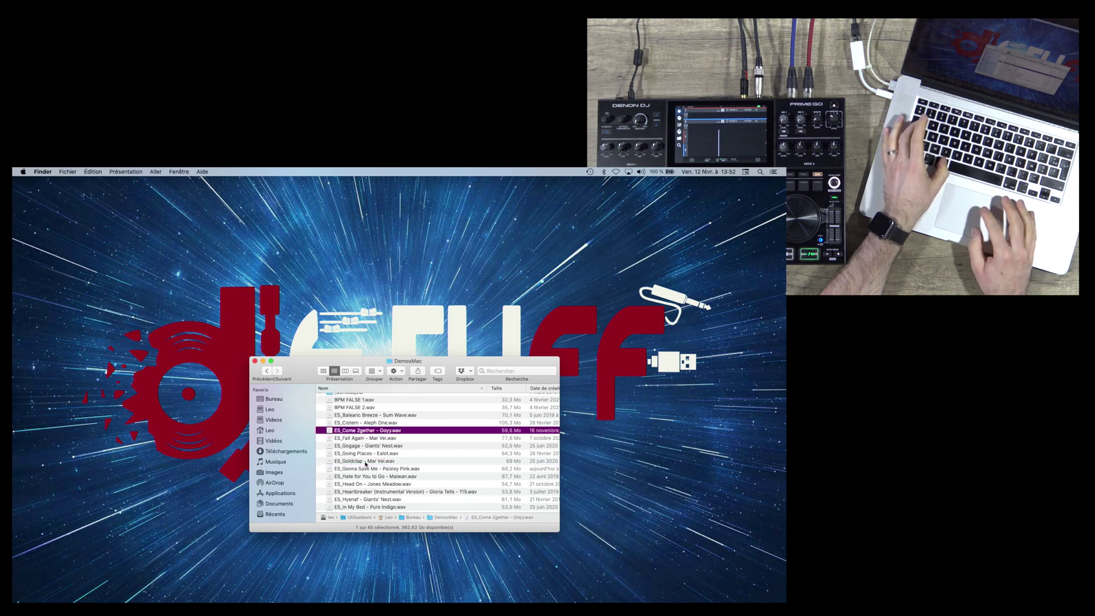
key("super+Tab")
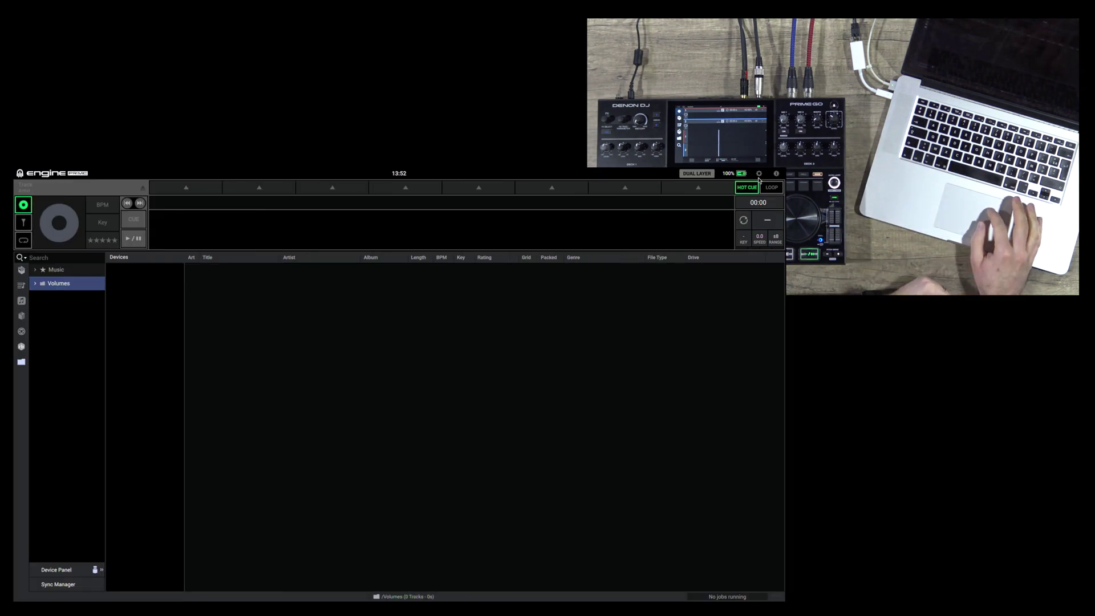
Step: Turn the Apple Music, Serato and Traktor library integrations off and back on in the library preferences
left_click(759, 173)
left_click(436, 195)
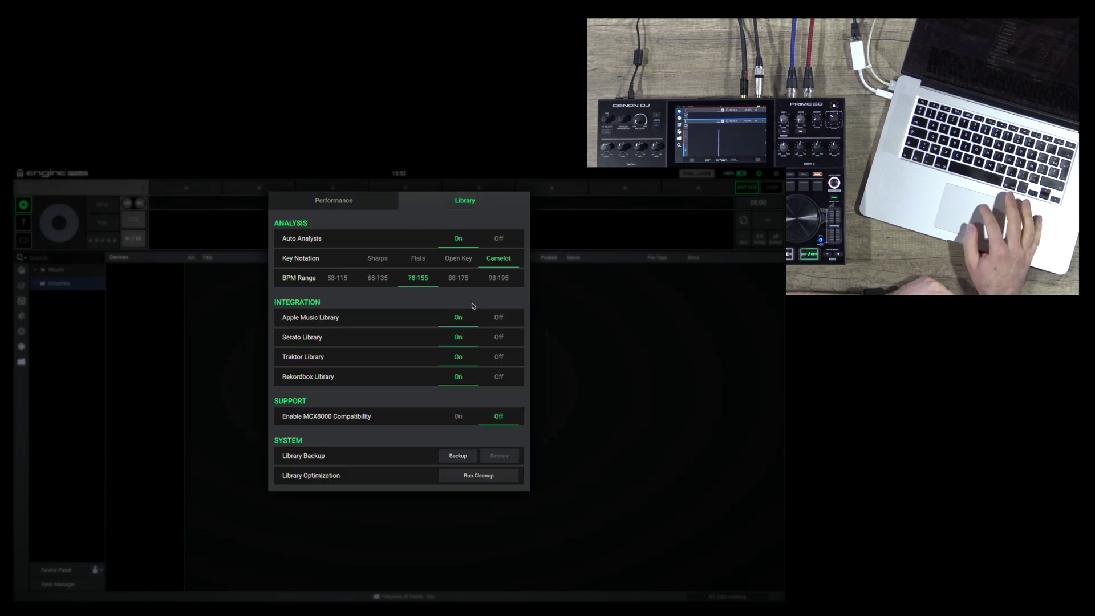
left_click(499, 357)
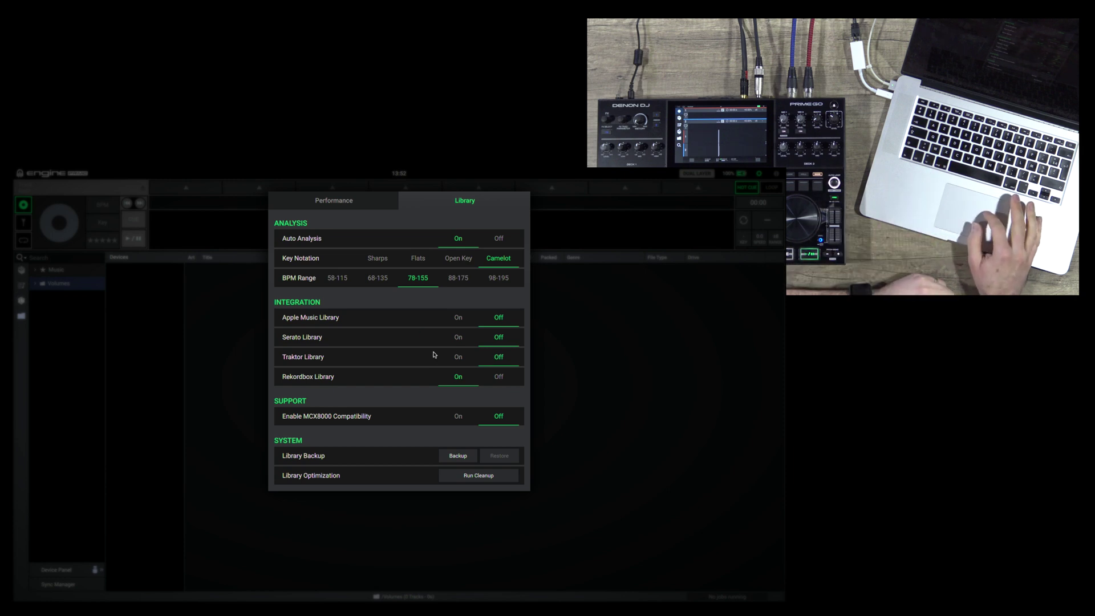
left_click(459, 338)
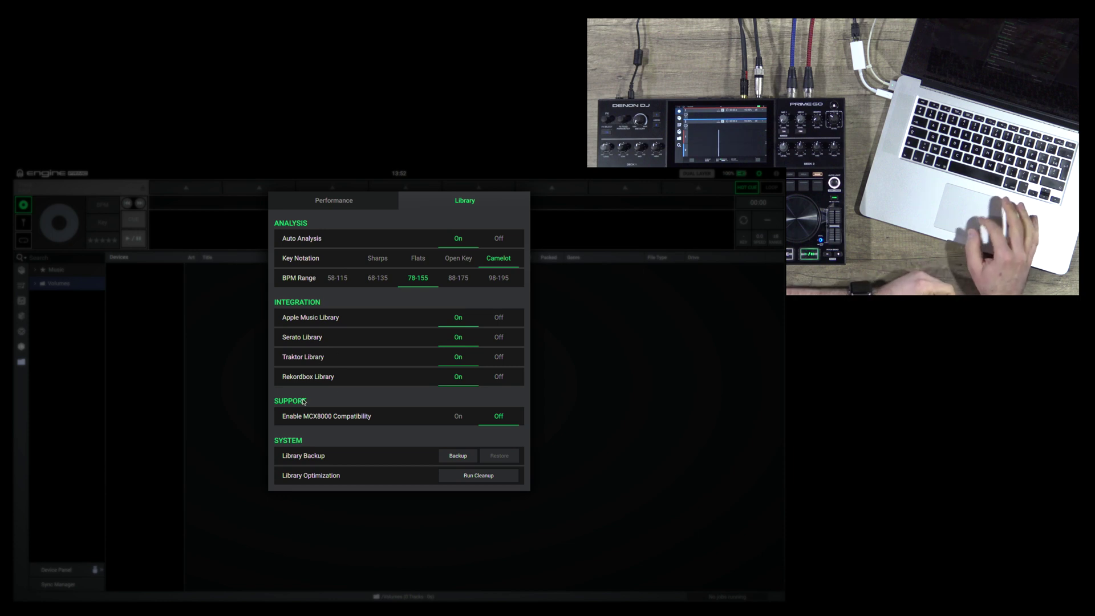
left_click(221, 455)
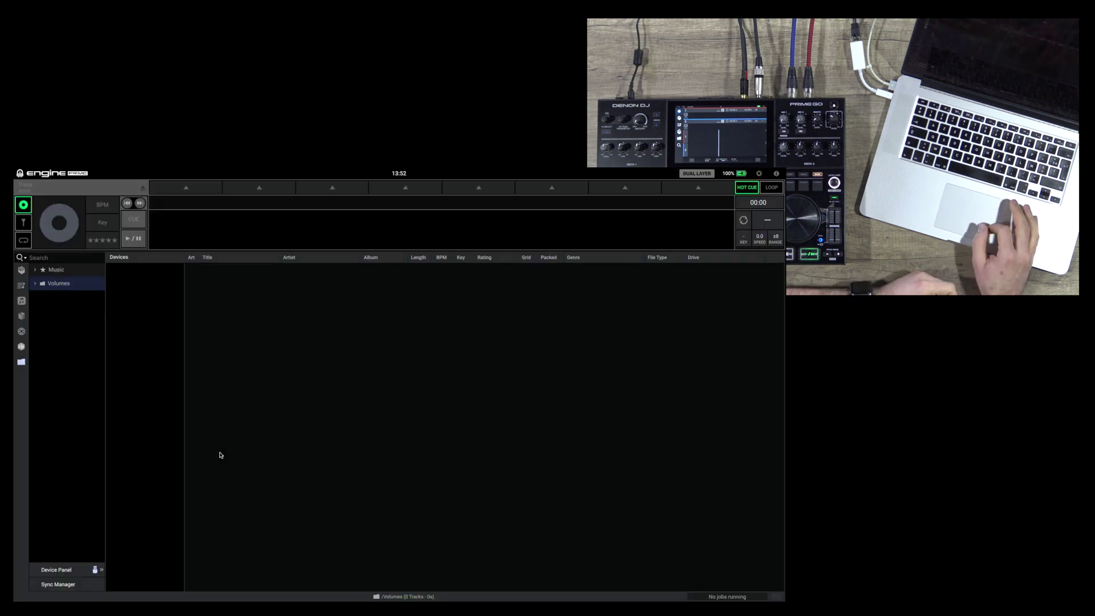
Step: Look through the Collection, Playlists, Apple Music, Serato and computer file sections of the library
left_click(22, 272)
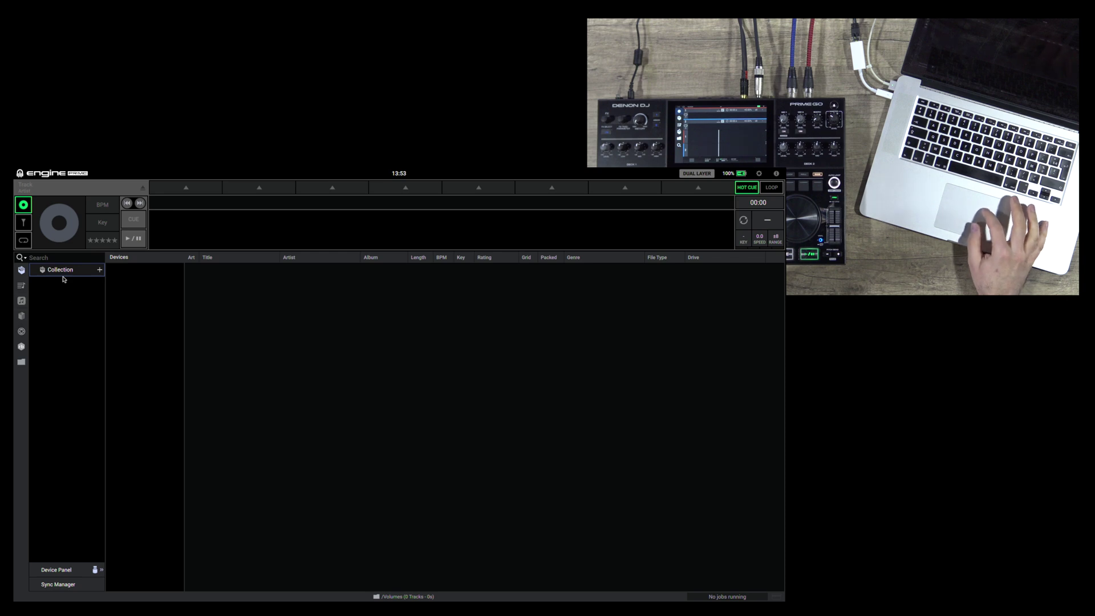
left_click(21, 287)
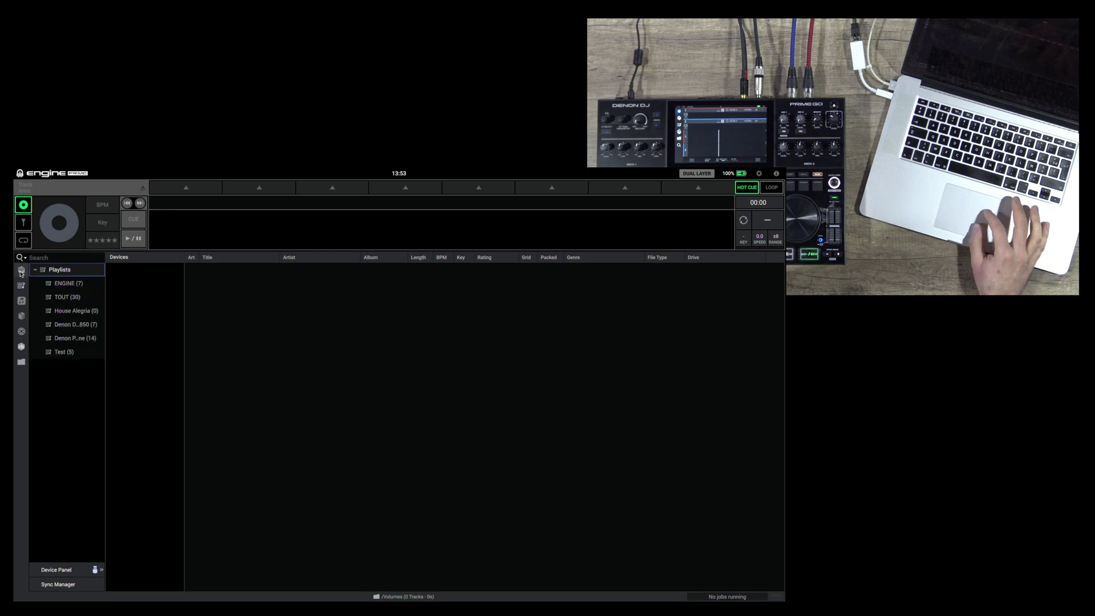
left_click(22, 273)
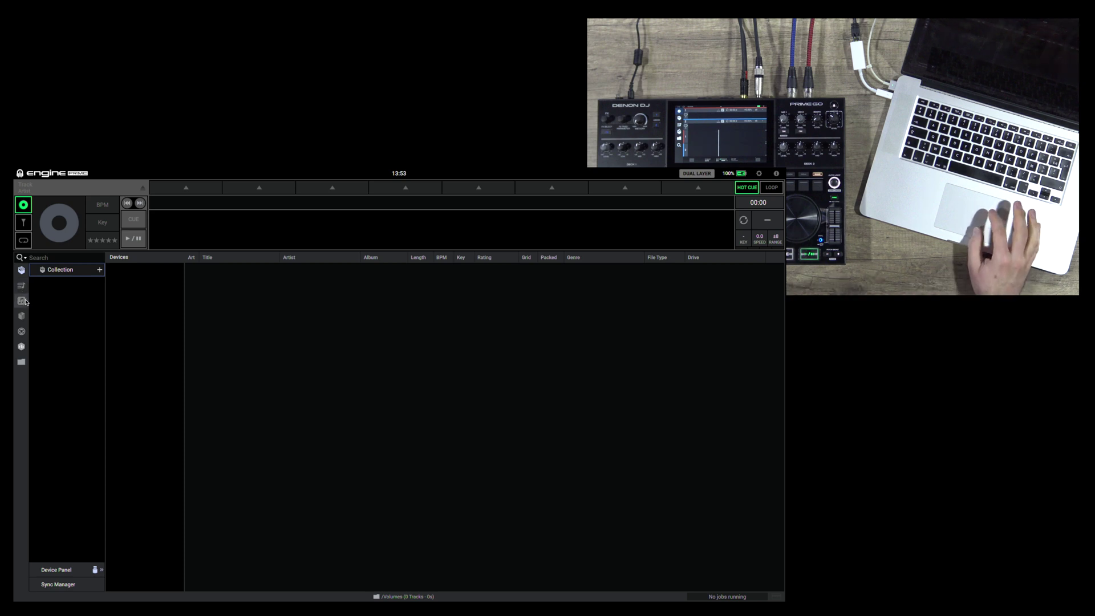
left_click(21, 301)
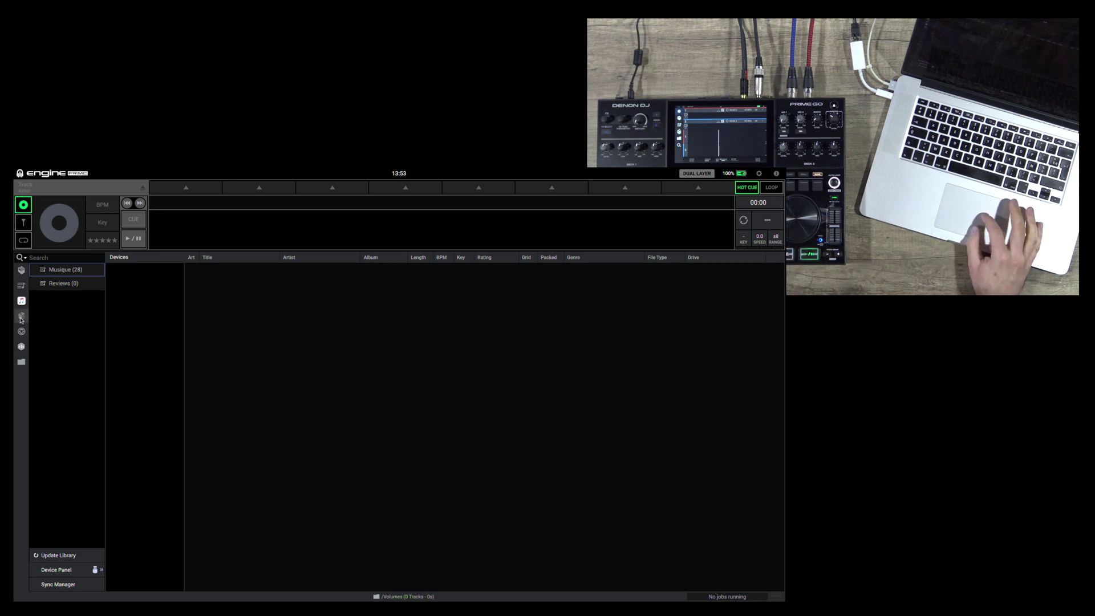
left_click(21, 316)
left_click(21, 363)
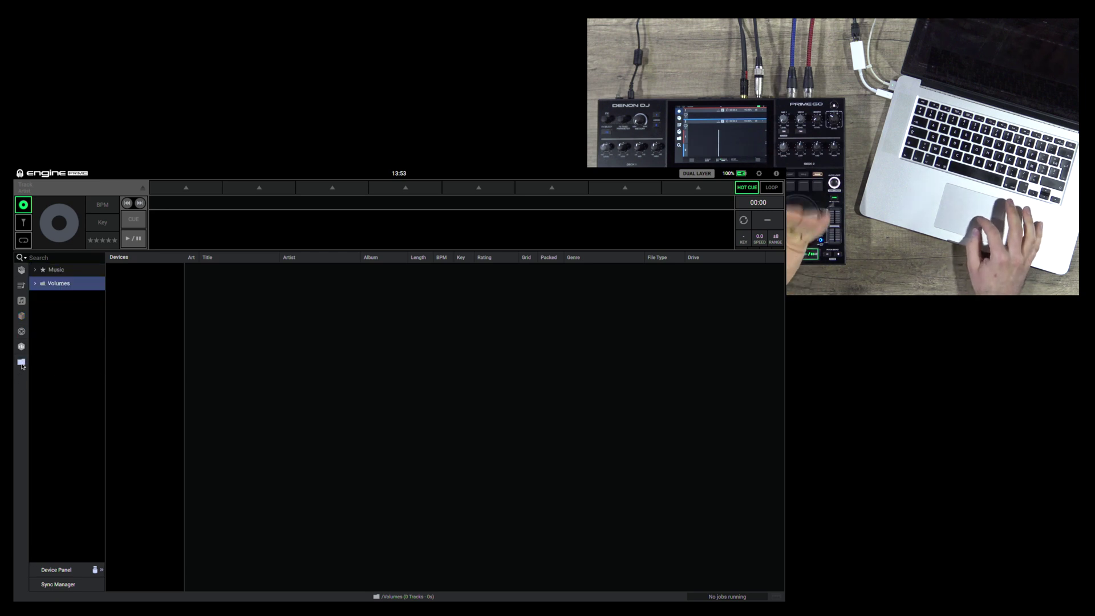
Step: Update the Serato library and select ES_Slow Dancing in the Denon PrimeGo Serato crate
left_click(21, 316)
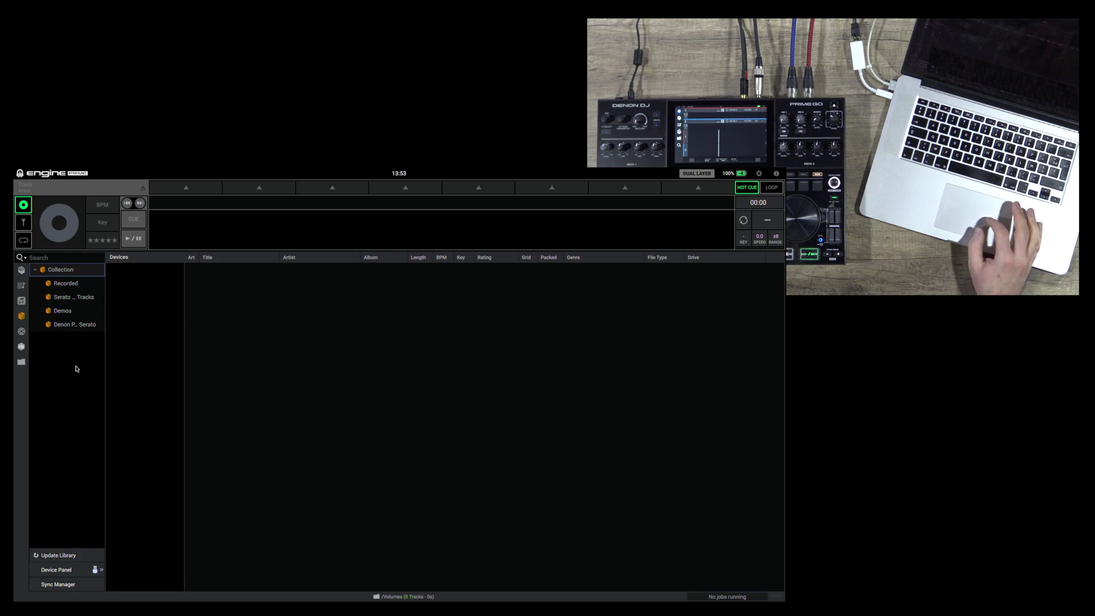
left_click(59, 554)
left_click(73, 325)
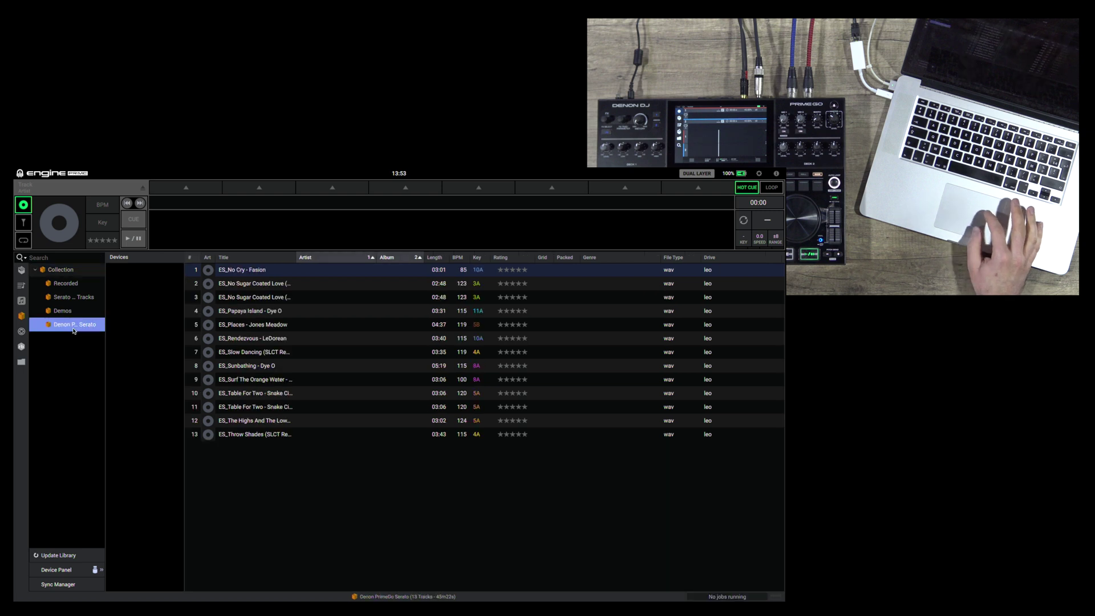
left_click(212, 354)
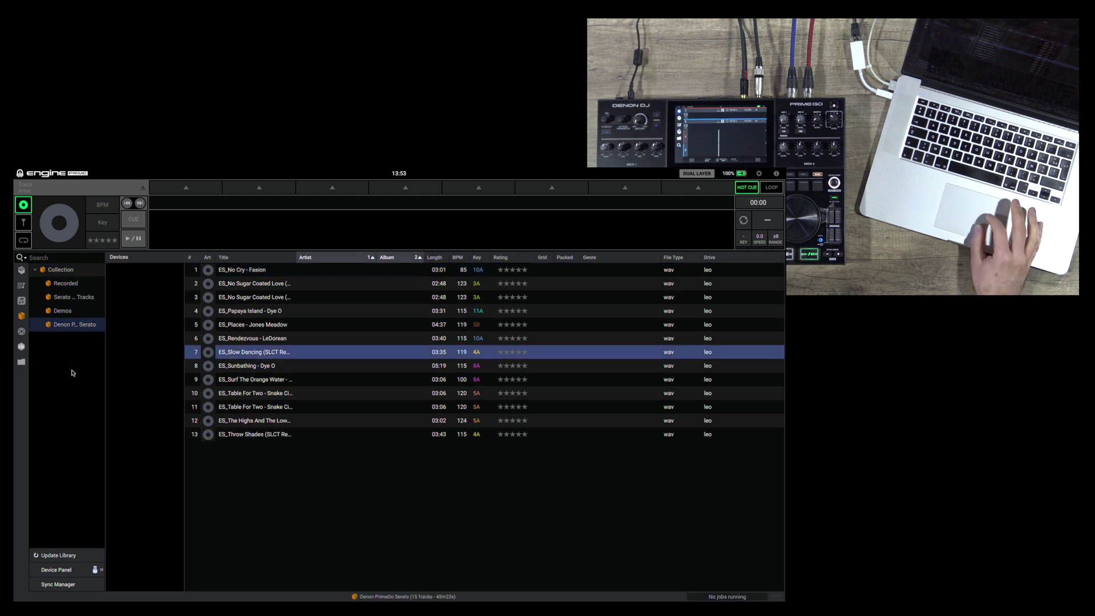
Step: Update the Traktor library from collection.nml in the Traktor 3.4.0 folder under Documents, Native Instruments
left_click(72, 372)
left_click(21, 333)
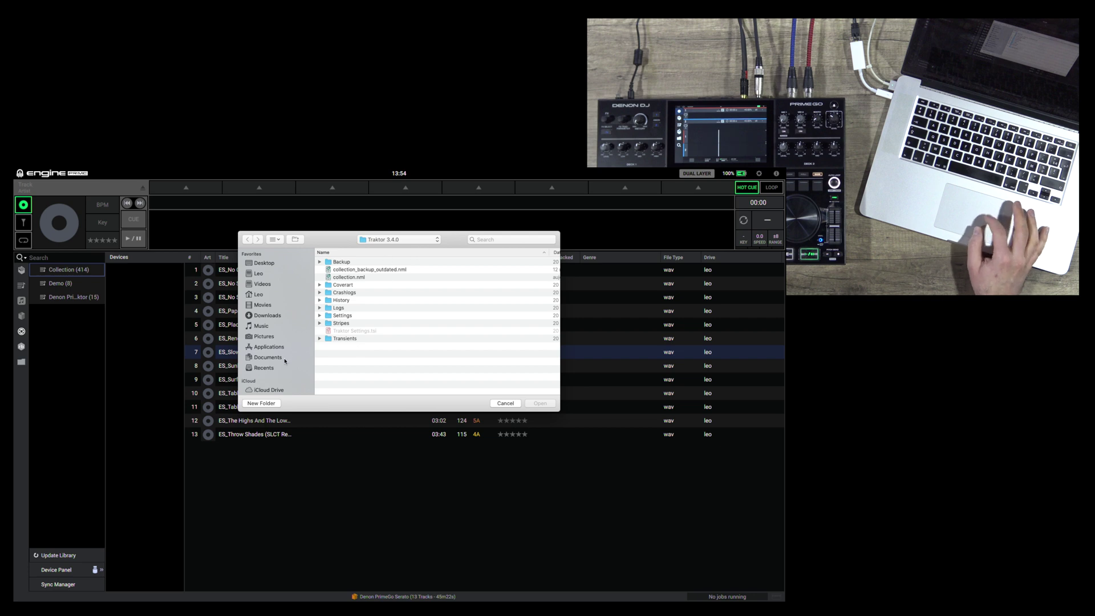
left_click(284, 358)
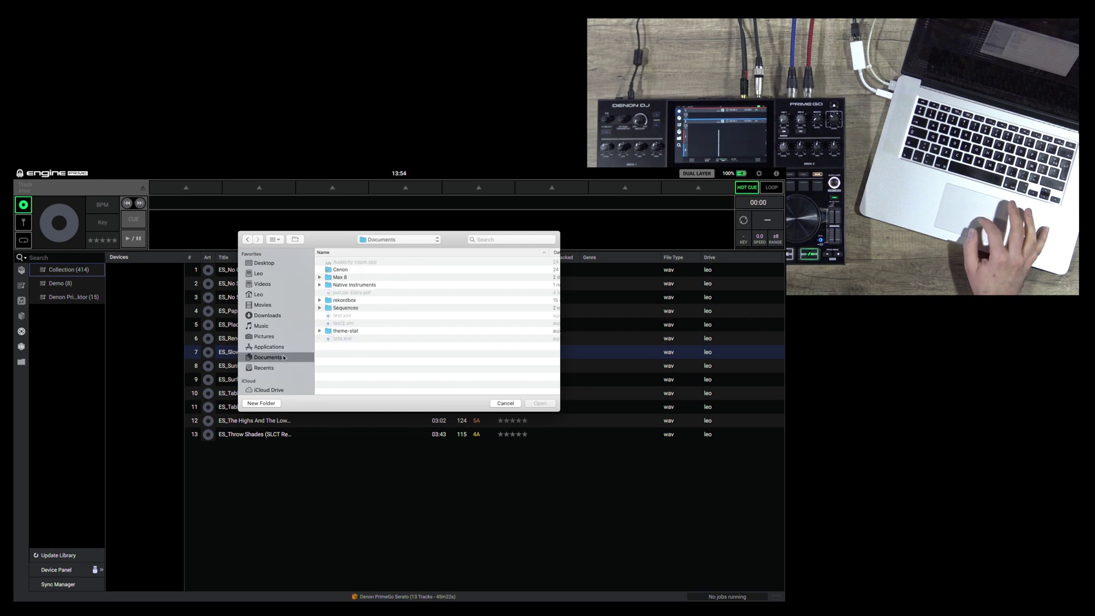
double_click(368, 285)
left_click(364, 339)
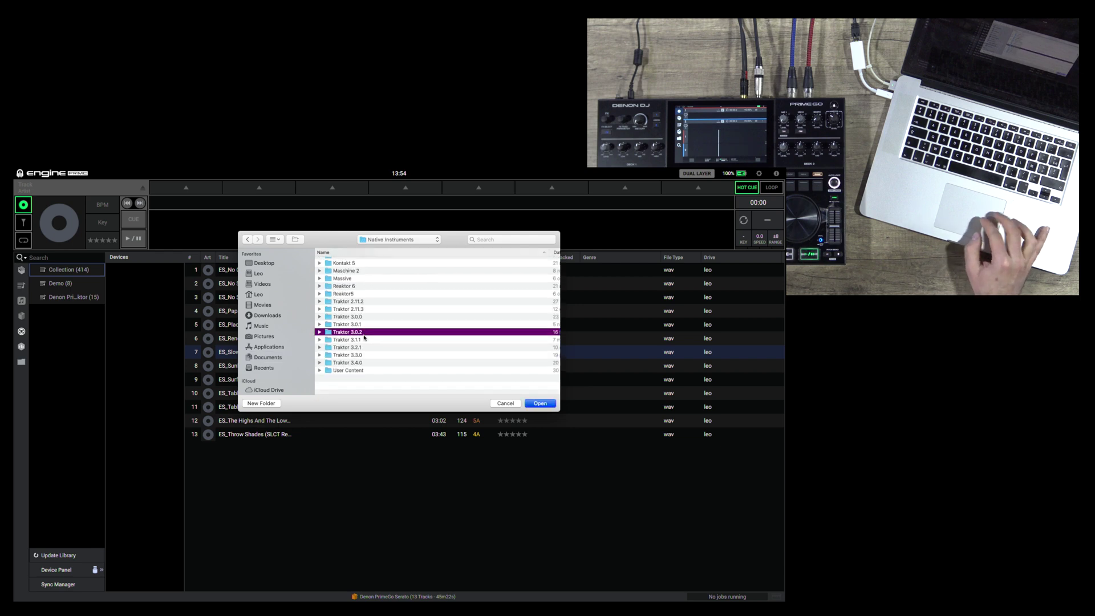
left_click(364, 316)
left_click(361, 339)
left_click(360, 362)
left_click(361, 338)
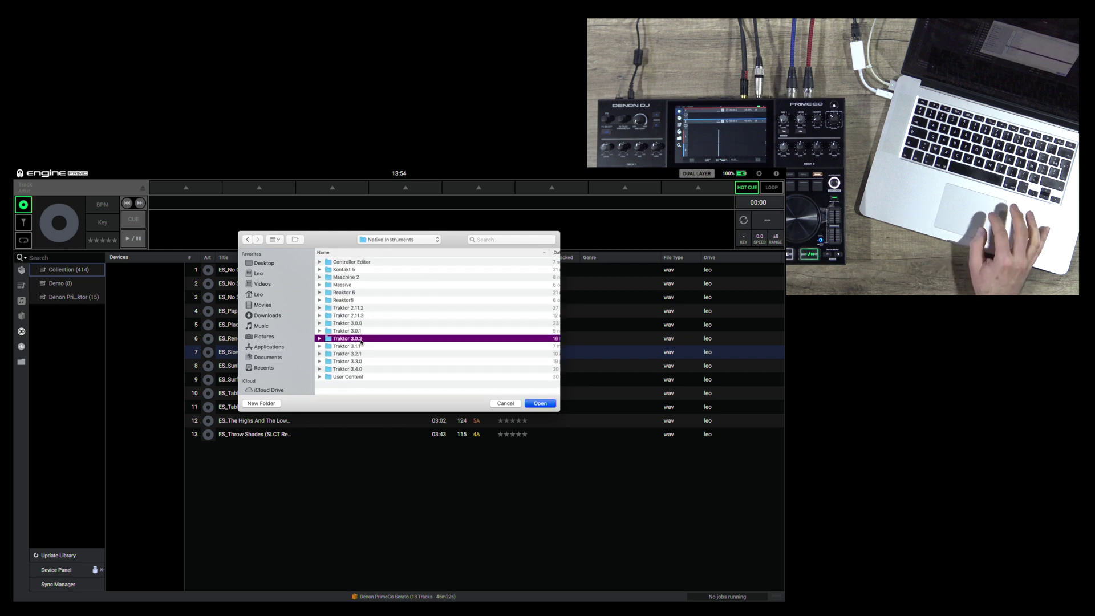
double_click(358, 373)
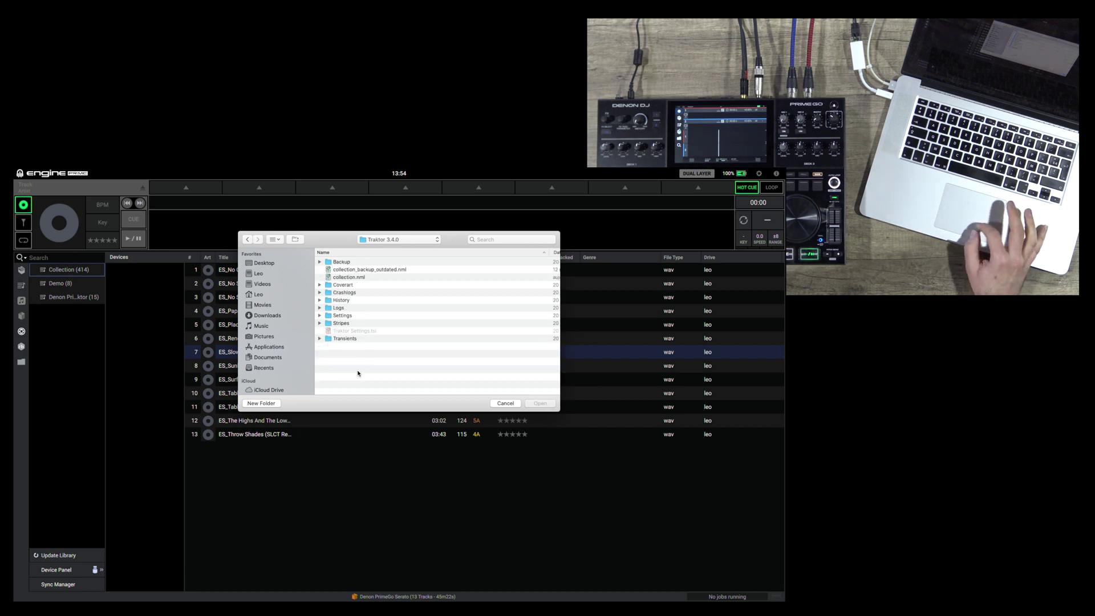
left_click(352, 277)
left_click(540, 404)
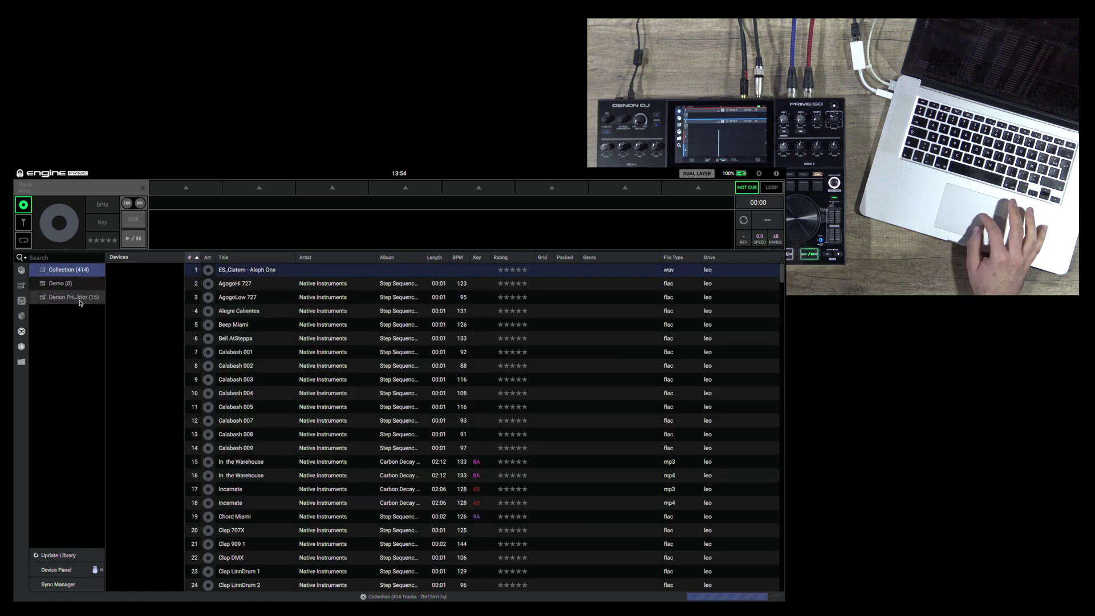
Step: Widen the playlist sidebar and open the Denon PrimeGo Traktor playlist
left_click_drag(106, 301, 134, 299)
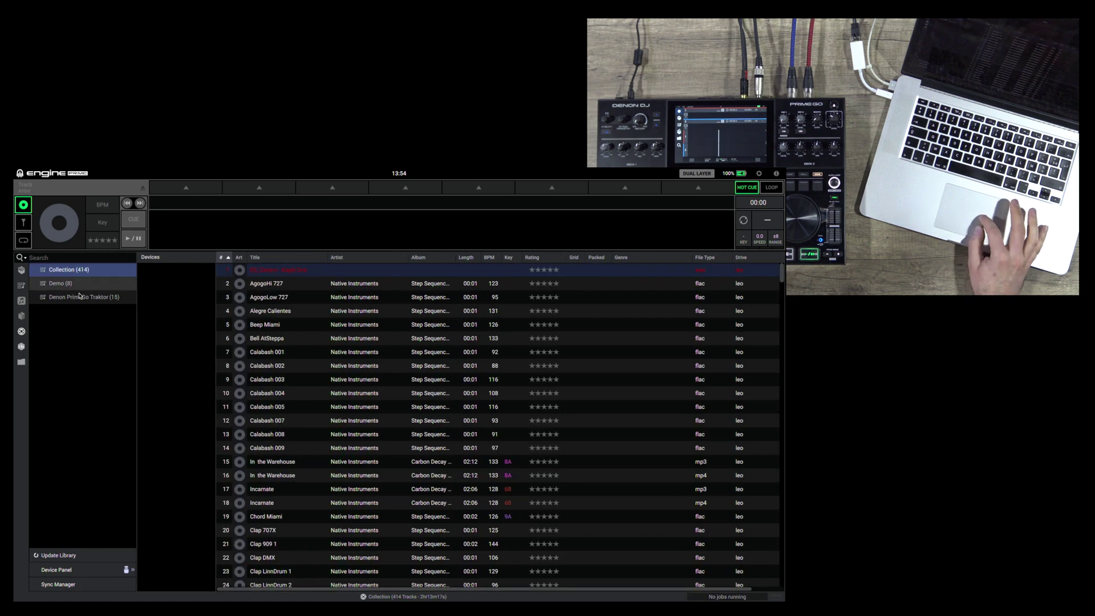
left_click(85, 297)
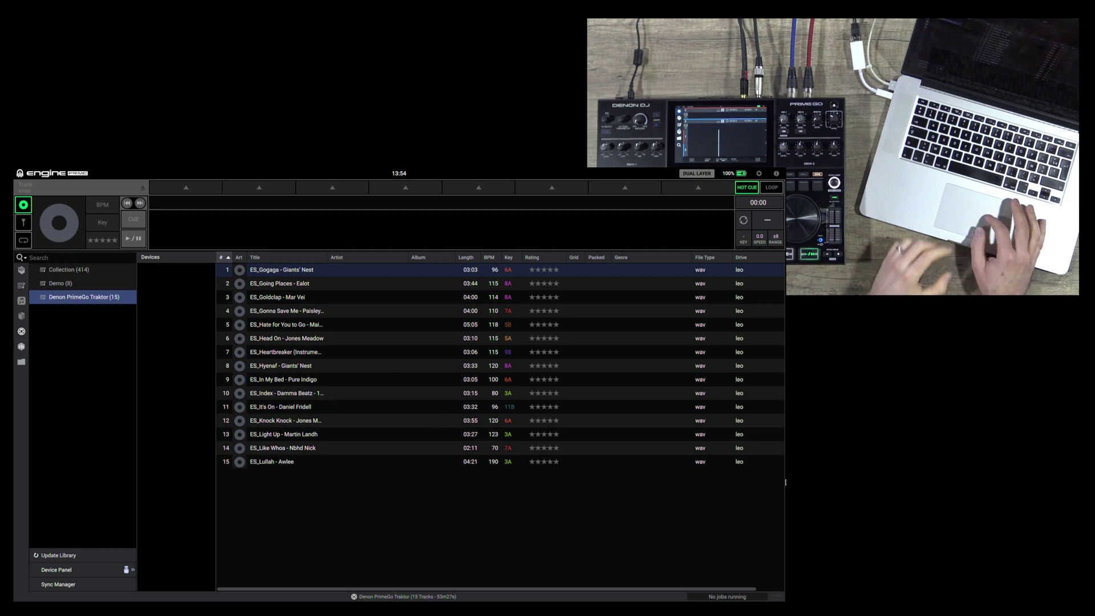
Step: Switch to rekordbox and export its collection in XML format to the Documents folder as test3.xml
mouse_move(785, 482)
key("ctrl+Left")
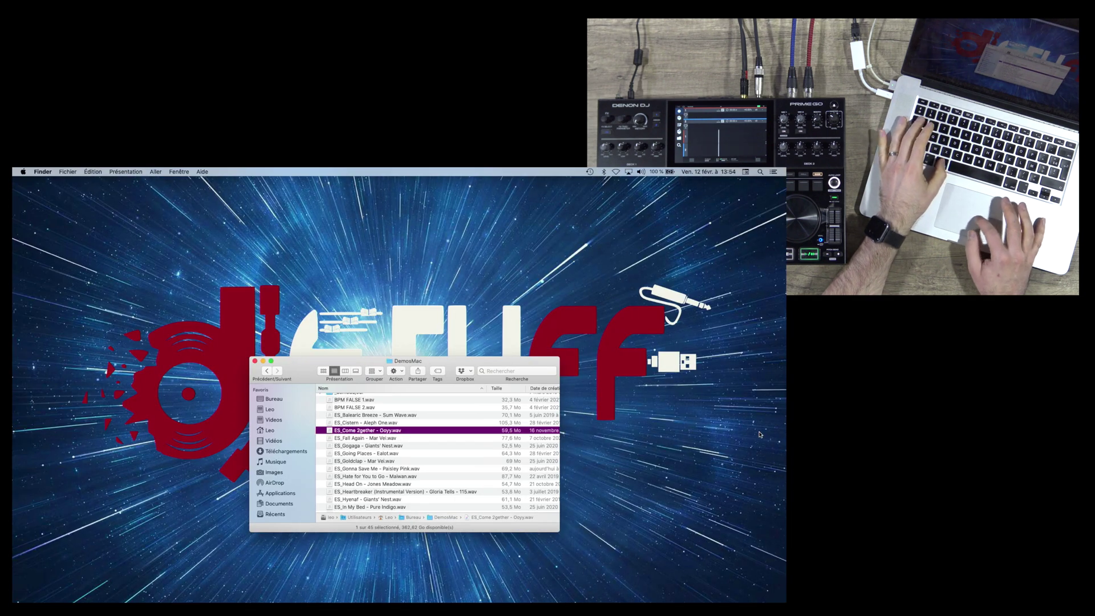
left_click(772, 435)
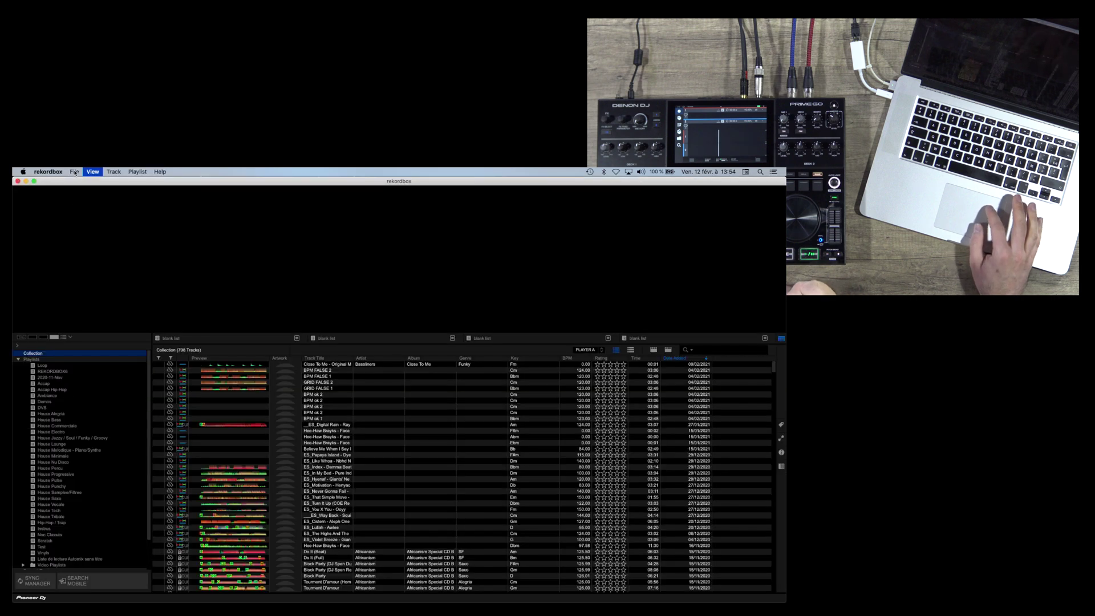
left_click(74, 172)
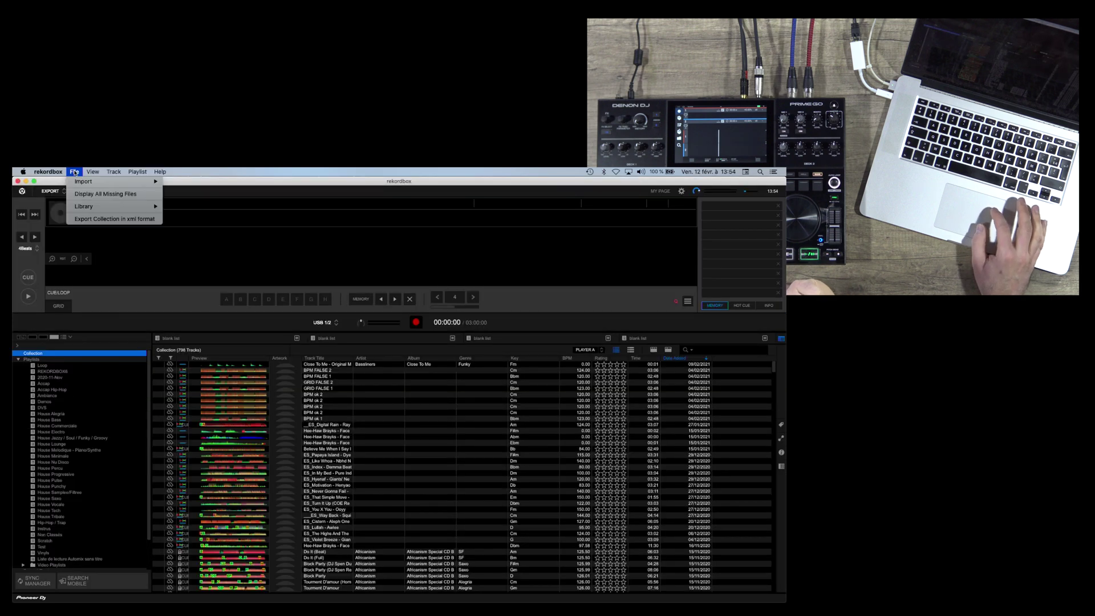
left_click(82, 219)
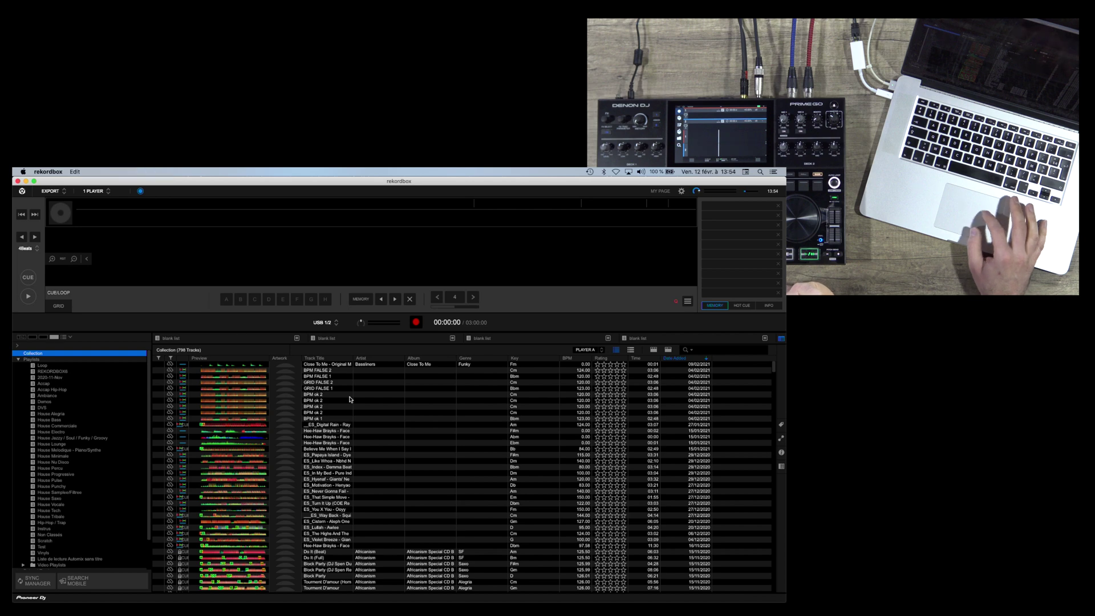
left_click(324, 358)
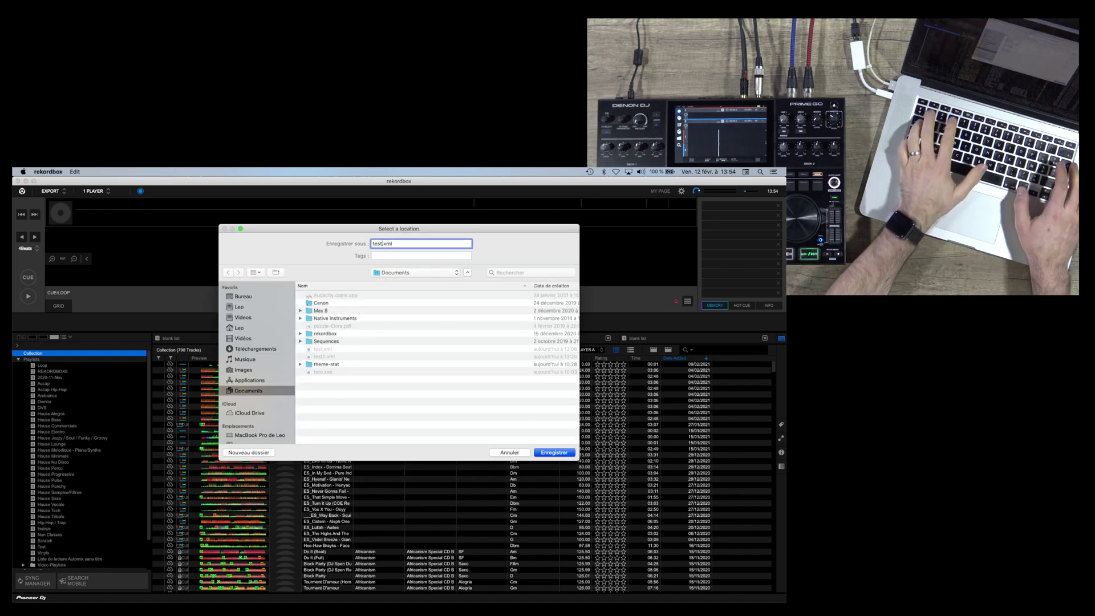
key("Return")
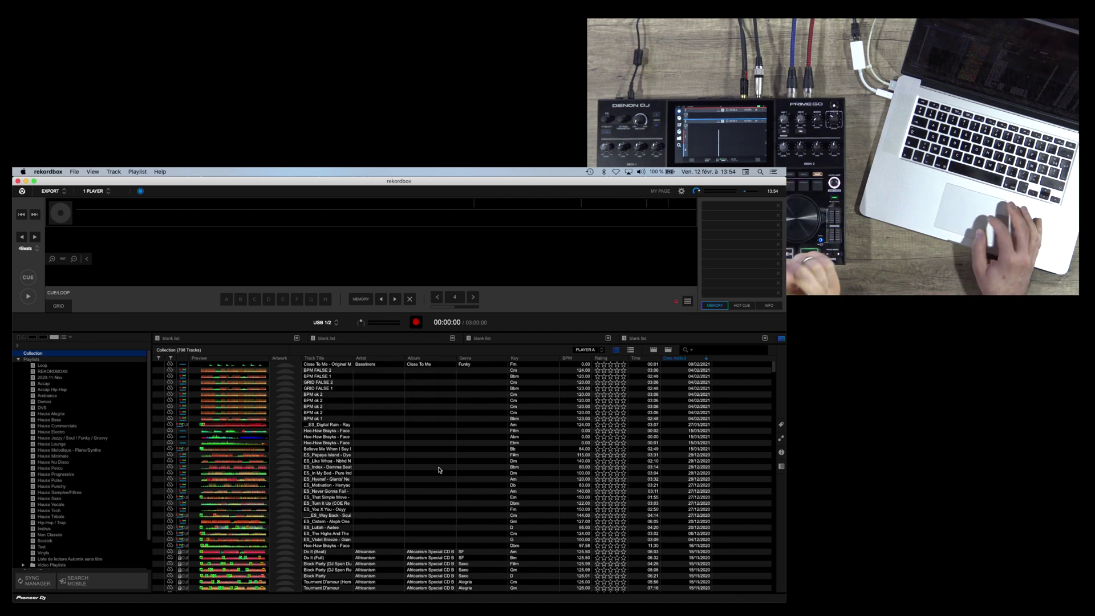
Step: Return to Engine Prime and load test3.xml from the Documents folder as the rekordbox library
key("super+m")
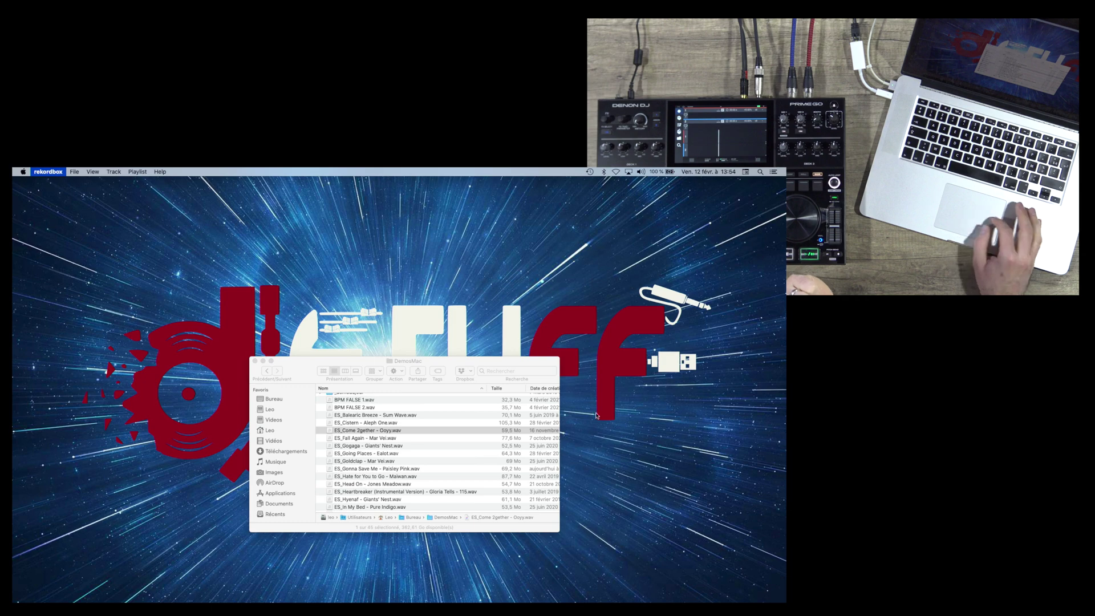
key("super+Tab")
left_click(451, 400)
left_click(21, 346)
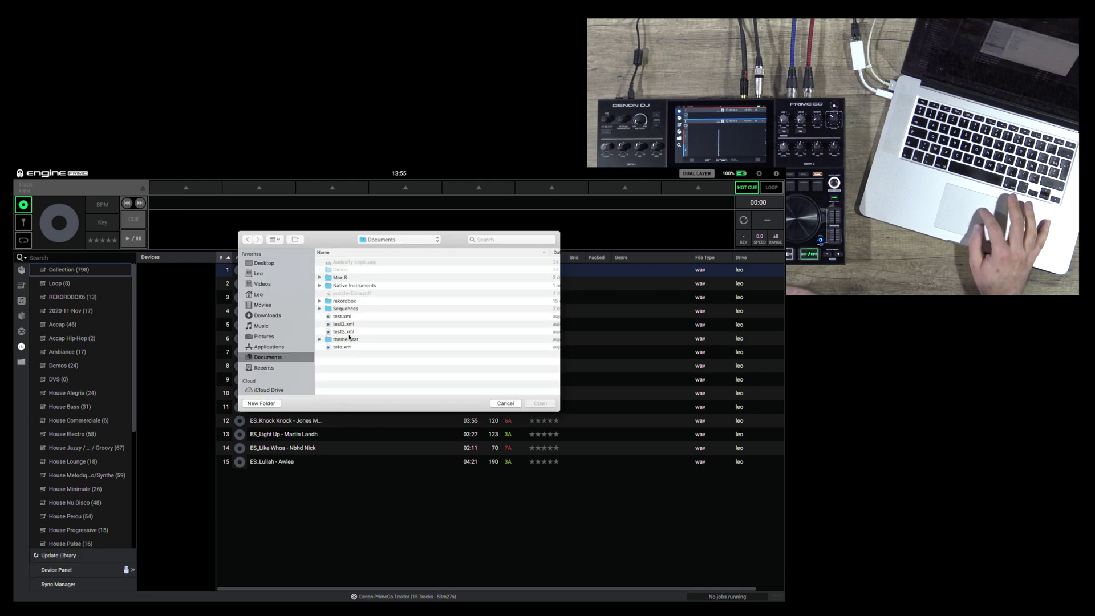
left_click(348, 333)
left_click(538, 405)
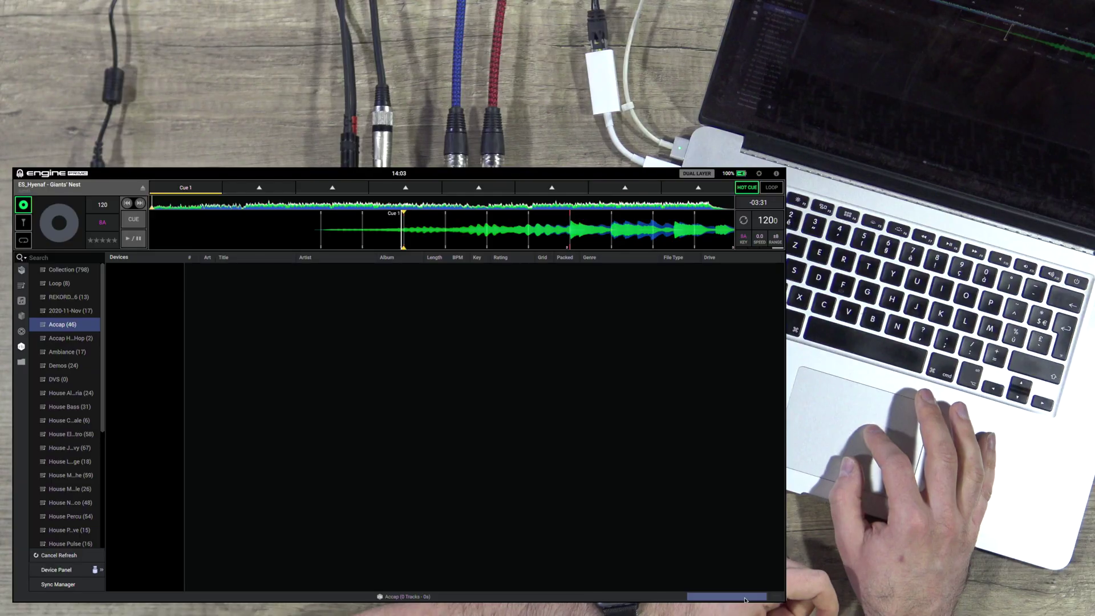
Step: Browse the imported rekordbox playlists, including House Electro, to check their tracks
left_click(70, 393)
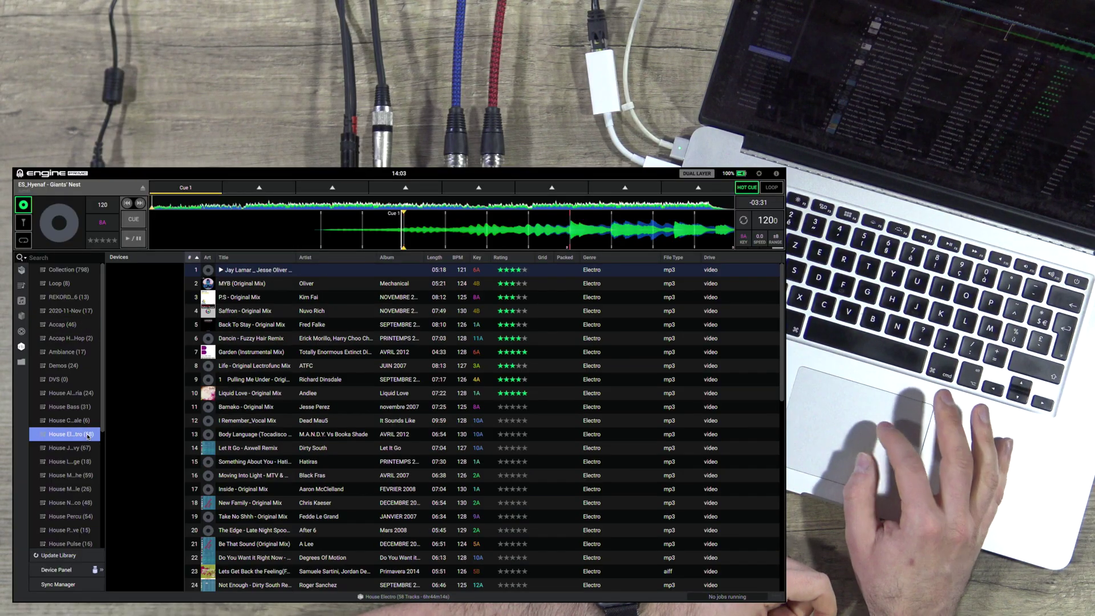
left_click(73, 407)
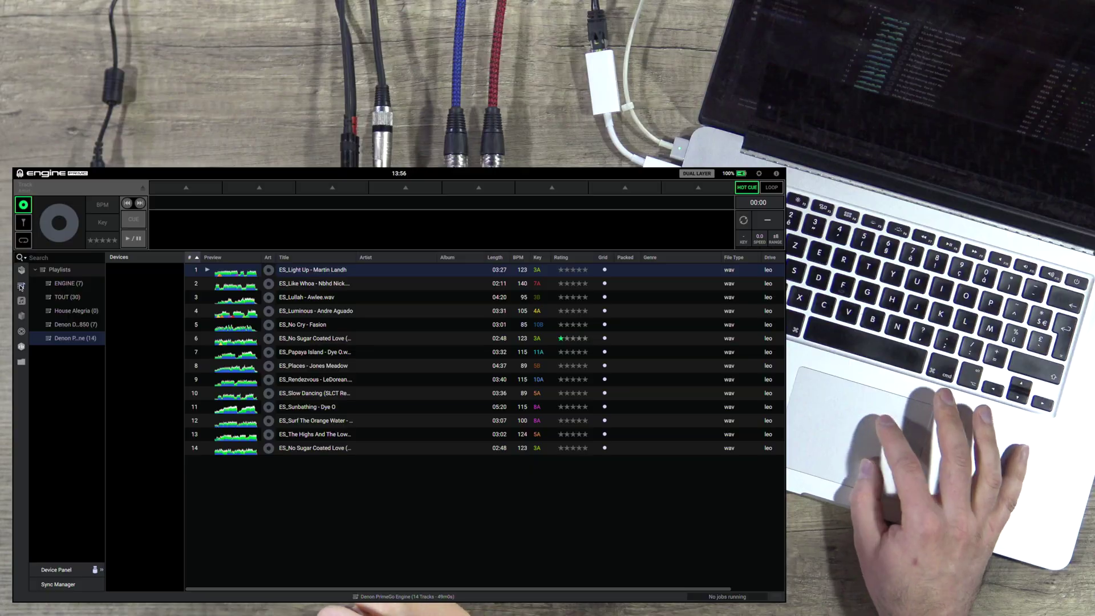
Step: Create a new playlist named test in the Engine Prime playlists
right_click(60, 269)
left_click(66, 275)
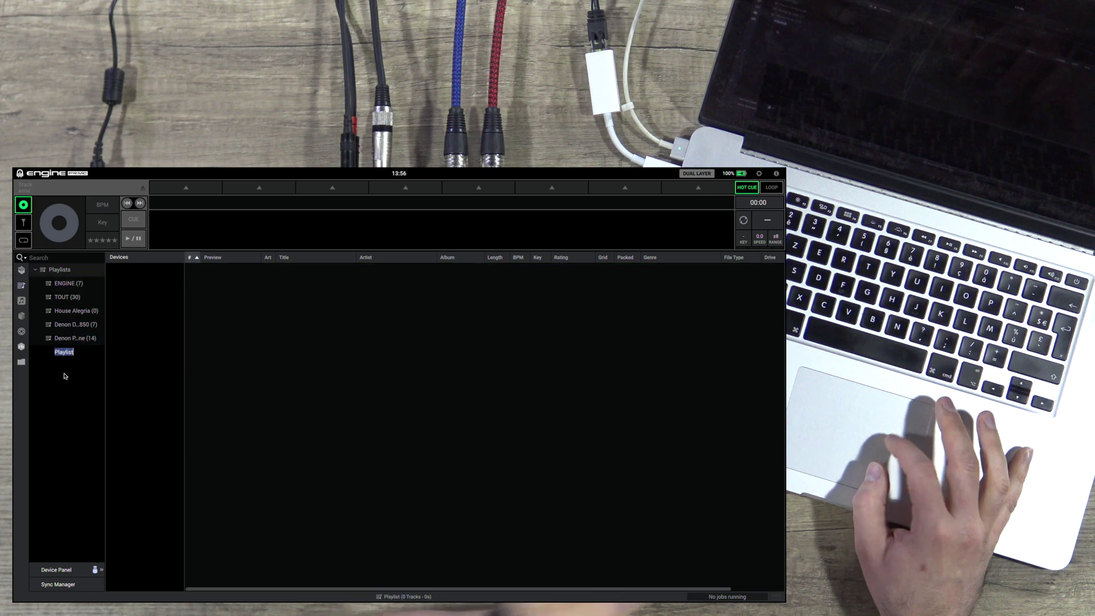
type("test")
key("Return")
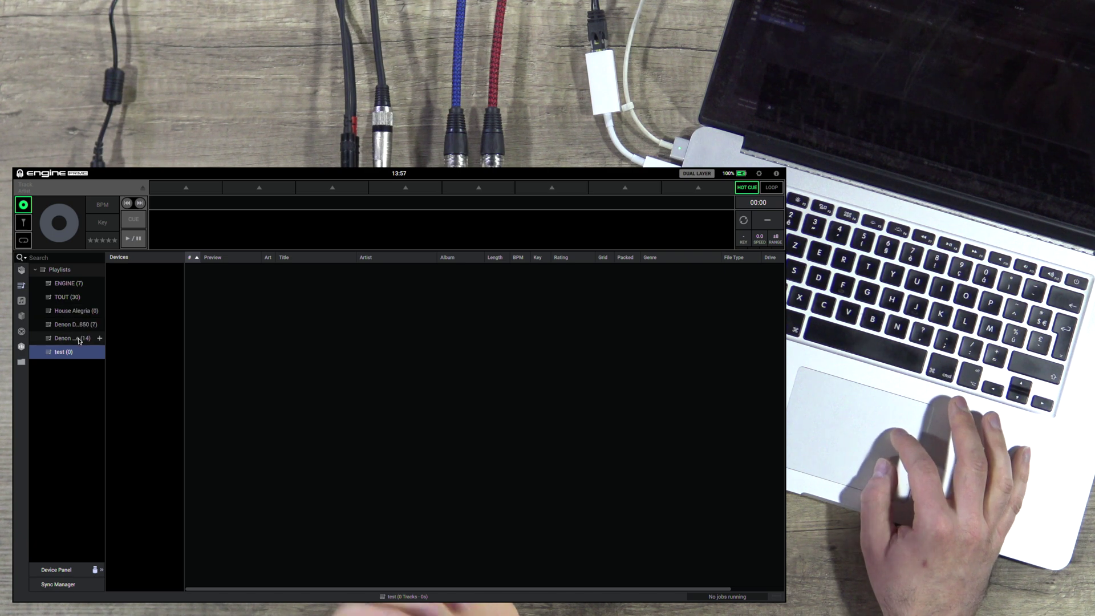
Step: Add the tracks from ES_Papaya Island through ES_Sunbathing in the Denon PrimeGo Engine playlist to the test playlist
left_click(22, 332)
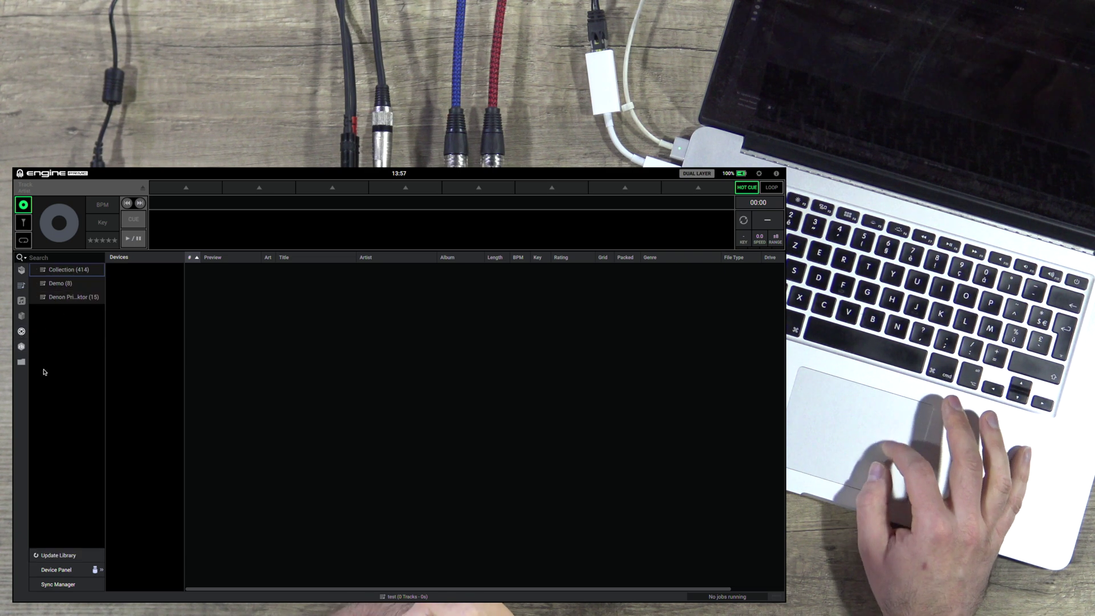
left_click(22, 287)
left_click(86, 338)
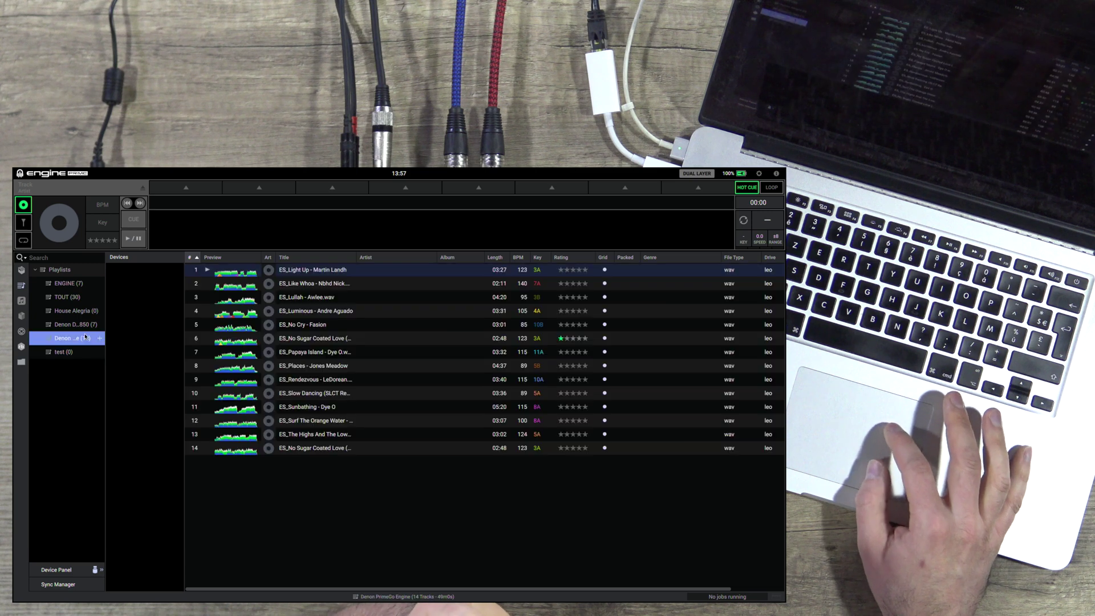
left_click(64, 352)
left_click(74, 339)
left_click(313, 370)
key("super+a")
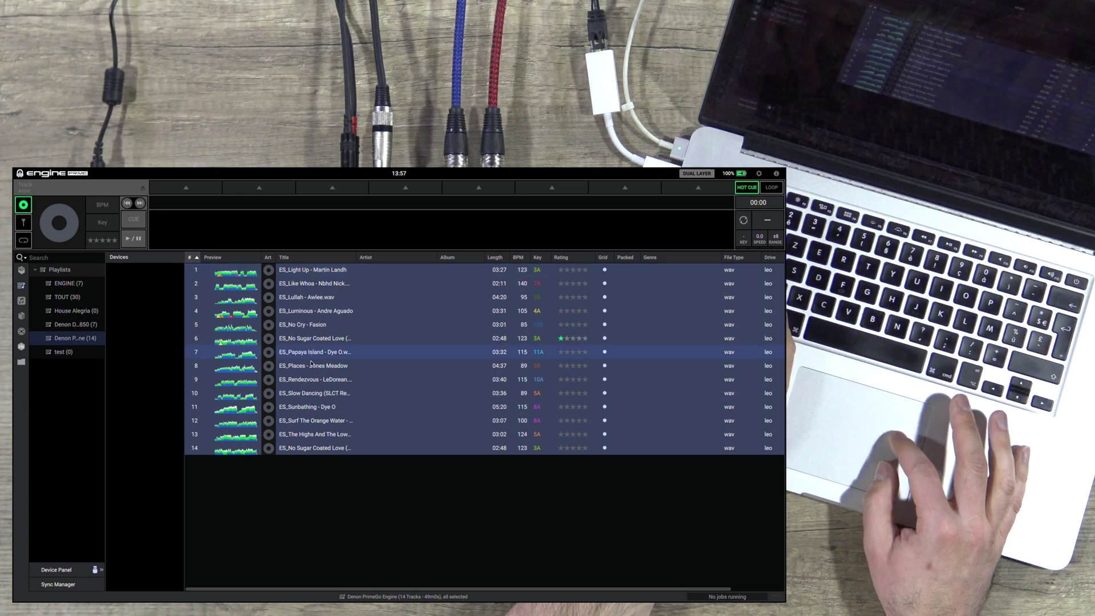
left_click(312, 356)
left_click(306, 405, "shift")
left_click_drag(312, 403, 92, 358)
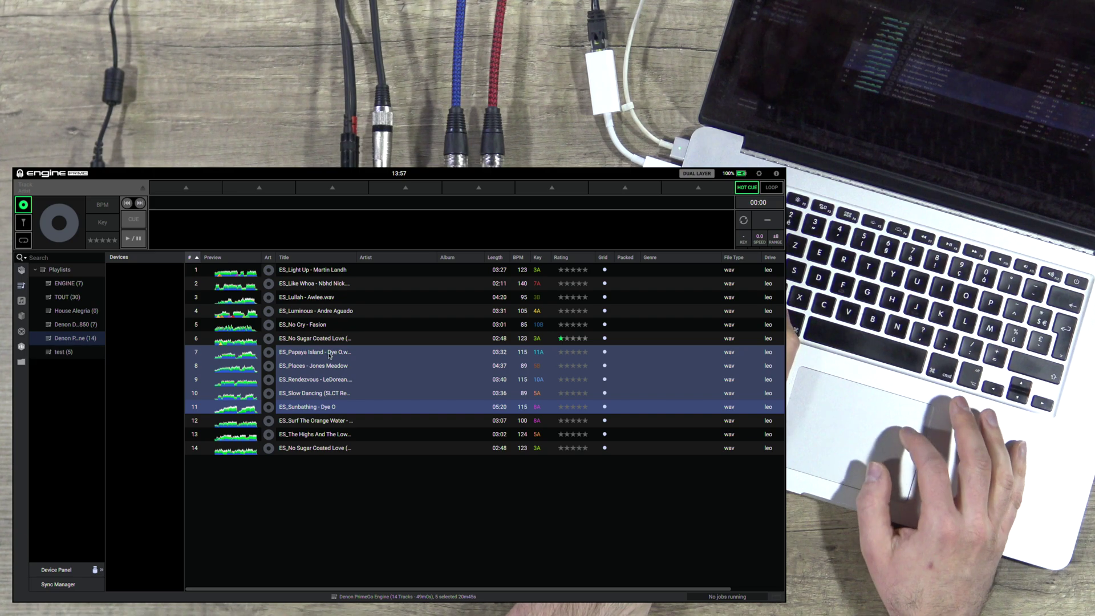
Step: Switch to Finder, add the DemosMac files from ES_Gonna Save Me through ES_Index to the test playlist, and open that playlist in Engine Prime
key("super+Tab")
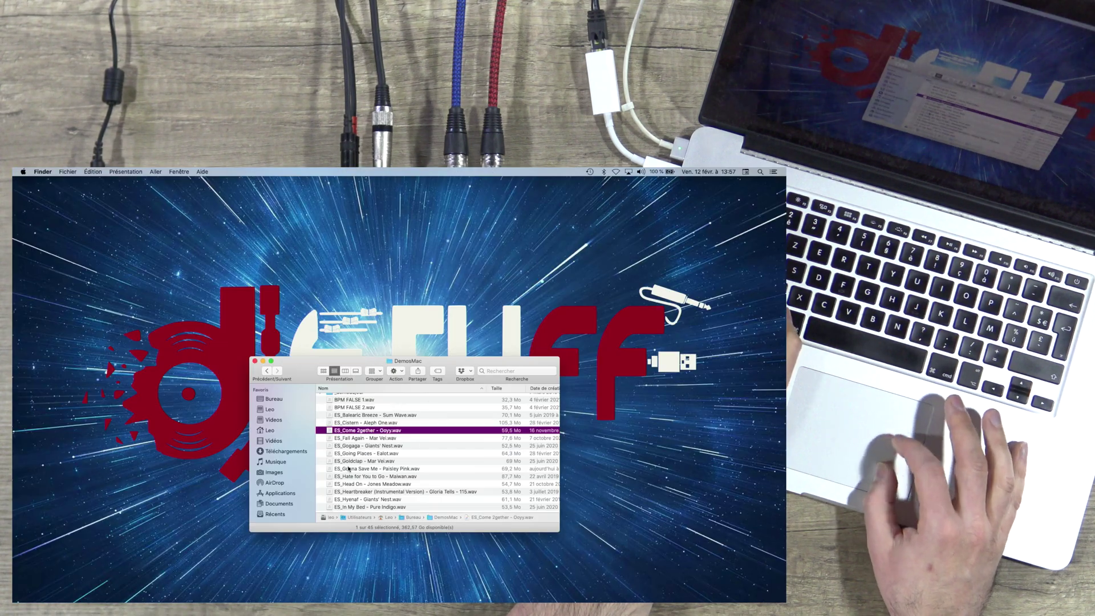
left_click(349, 469)
scroll(353, 467, "down", 3)
left_click(367, 474, "shift")
left_click_drag(368, 473, 65, 352)
key("super+Tab")
left_click(65, 352)
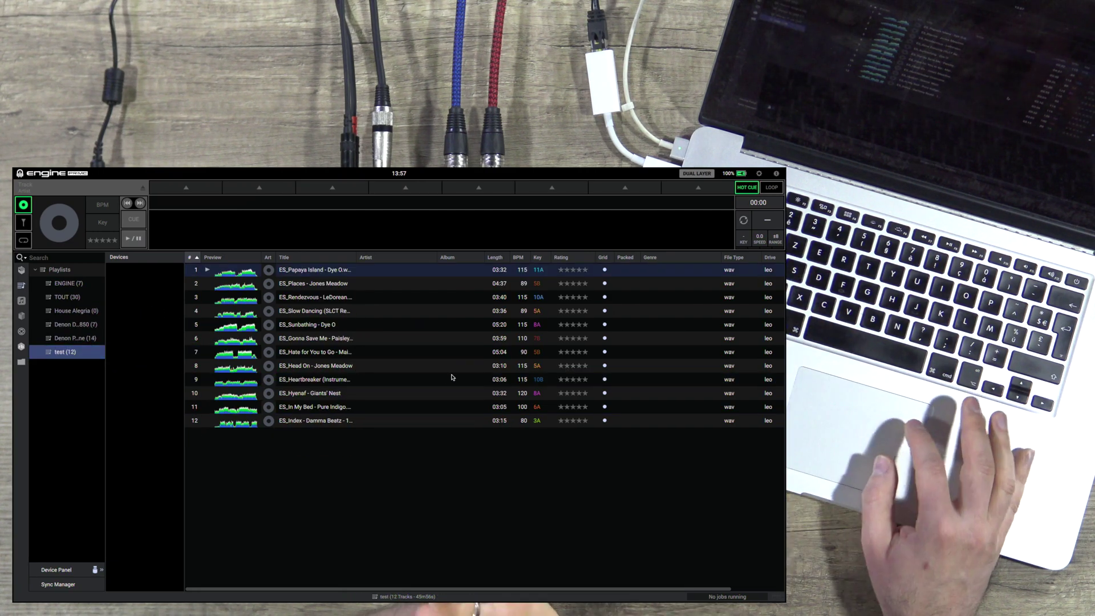
left_click(408, 492)
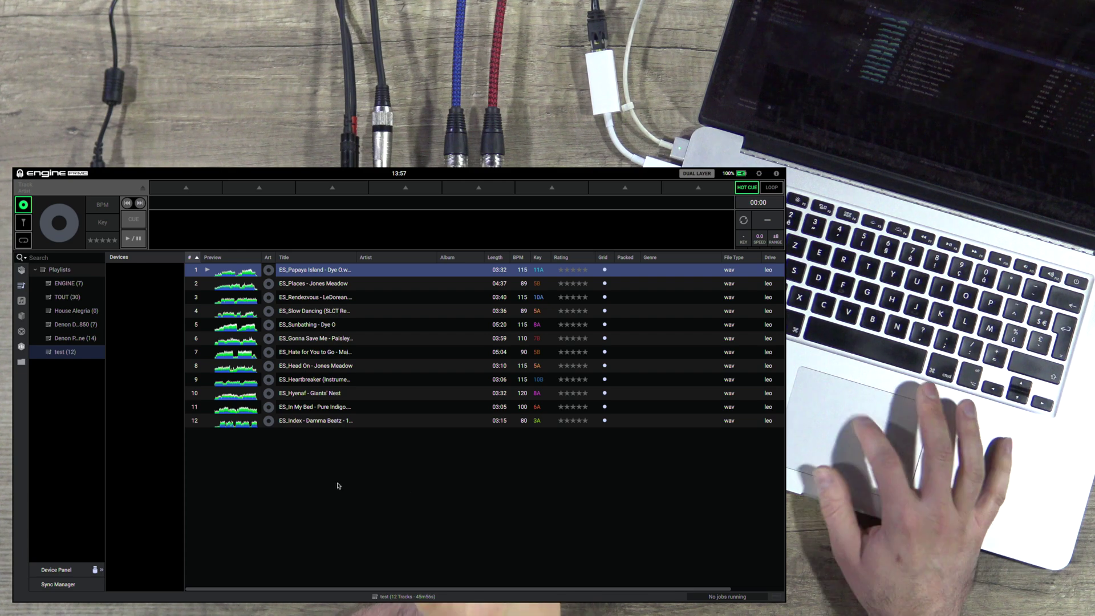